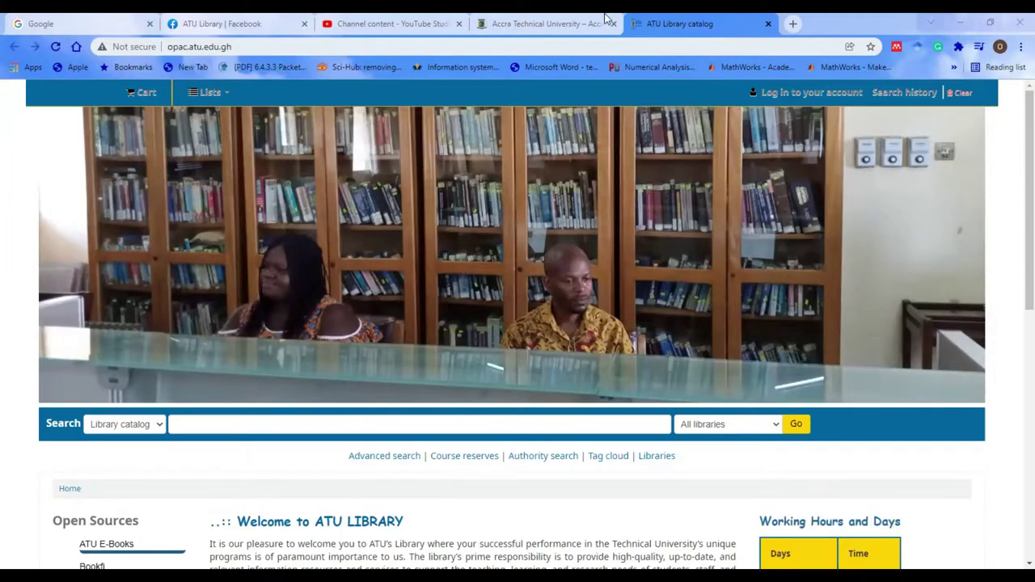
From the Accra Technical University site, follow LIBRARY > ATUCat to the catalog home page
{"action": "key", "text": "ctrl+shift+Tab"}
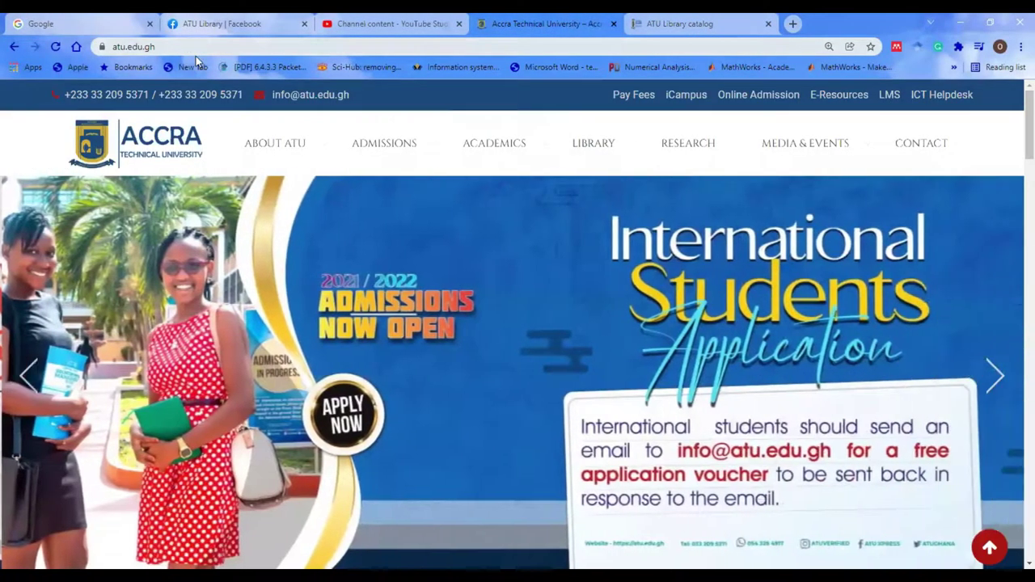
{"action": "mouse_move", "coordinate": [275, 143]}
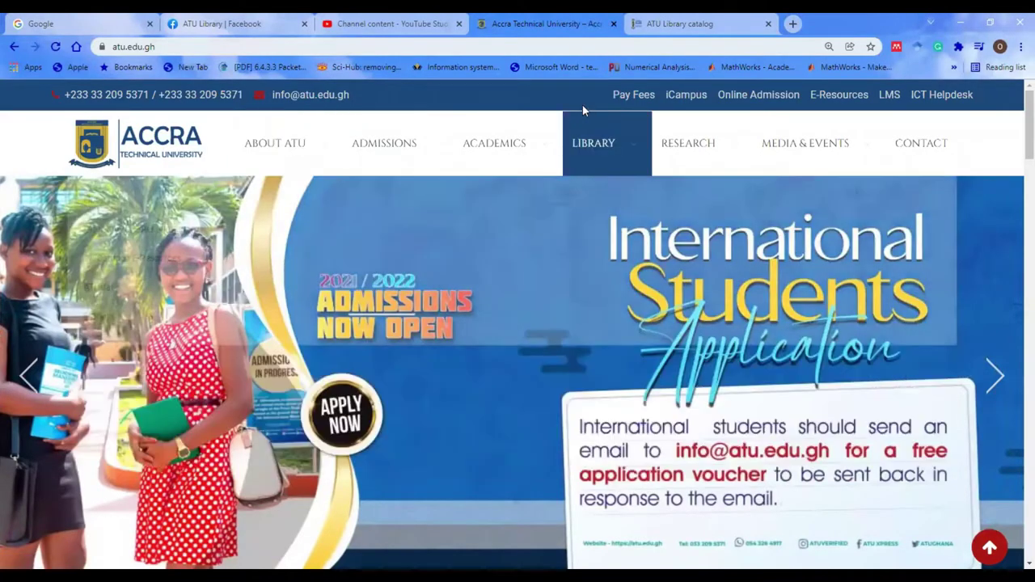
{"action": "mouse_move", "coordinate": [591, 136]}
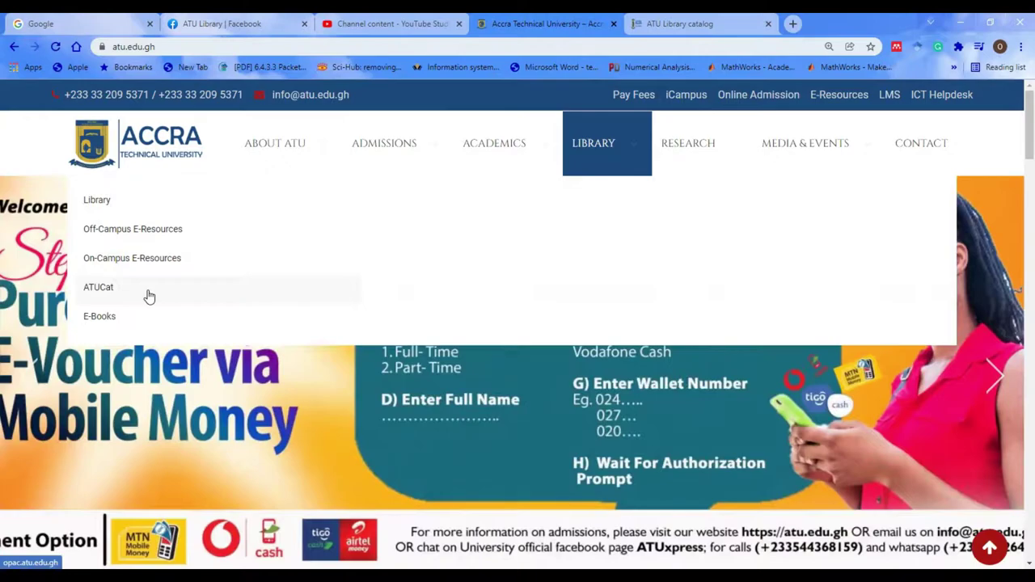
{"action": "left_click", "coordinate": [166, 296]}
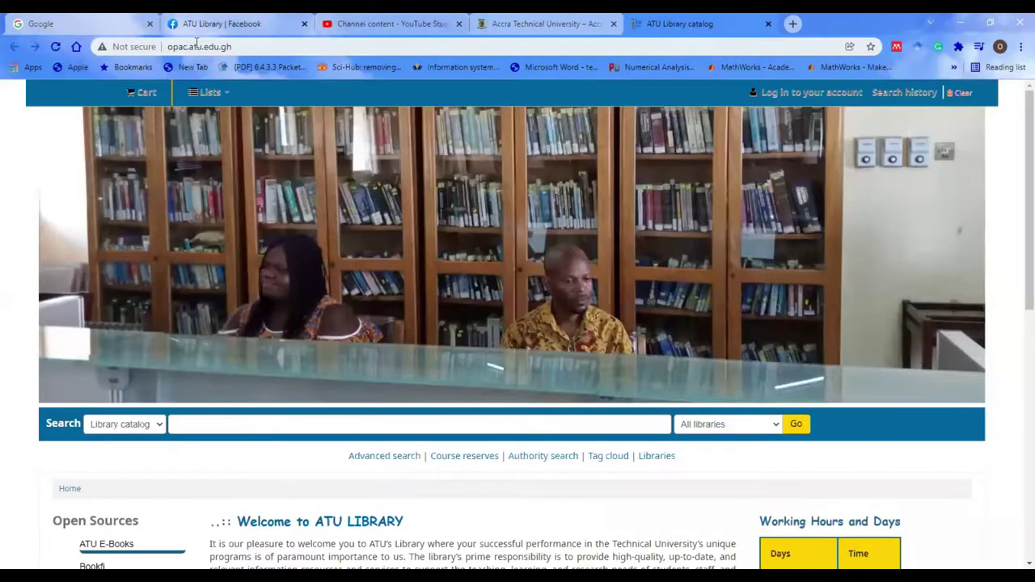
{"action": "left_click", "coordinate": [253, 47]}
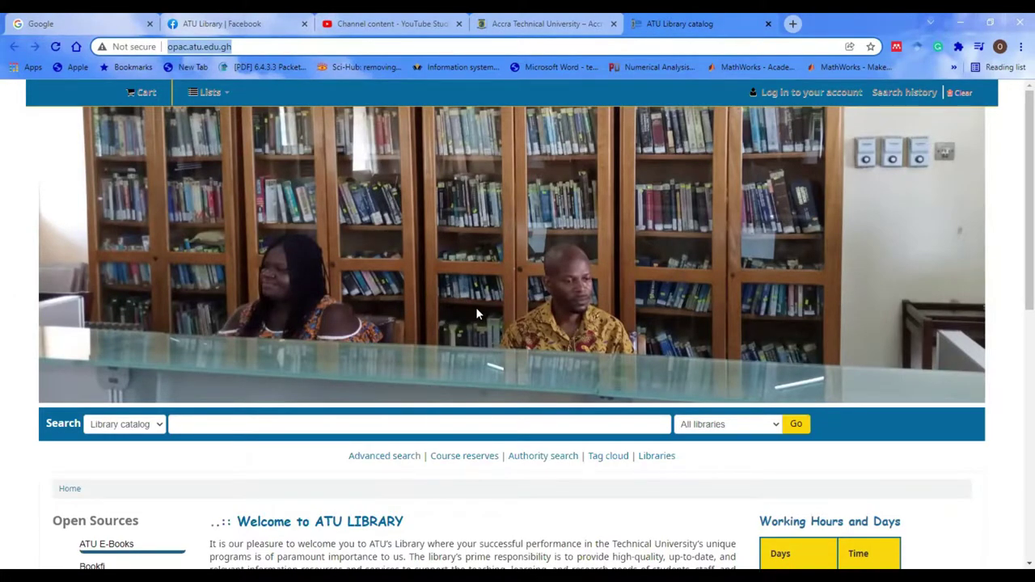
{"action": "scroll", "coordinate": [475, 307], "scroll_direction": "down", "scroll_amount": 5}
{"action": "scroll", "coordinate": [476, 307], "scroll_direction": "up", "scroll_amount": 5}
{"action": "scroll", "coordinate": [476, 313], "scroll_direction": "down", "scroll_amount": 3}
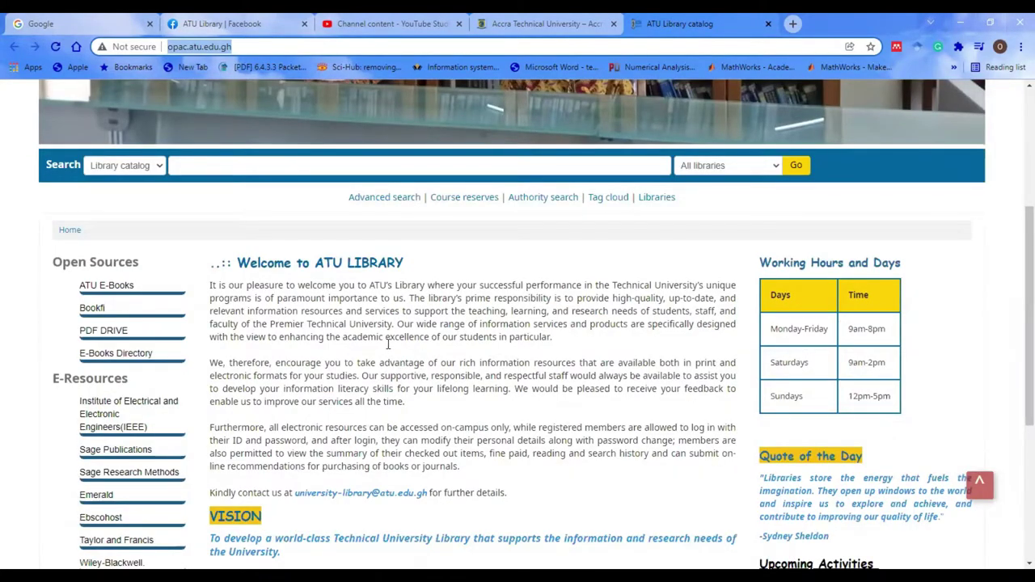
{"action": "scroll", "coordinate": [387, 344], "scroll_direction": "down", "scroll_amount": 1}
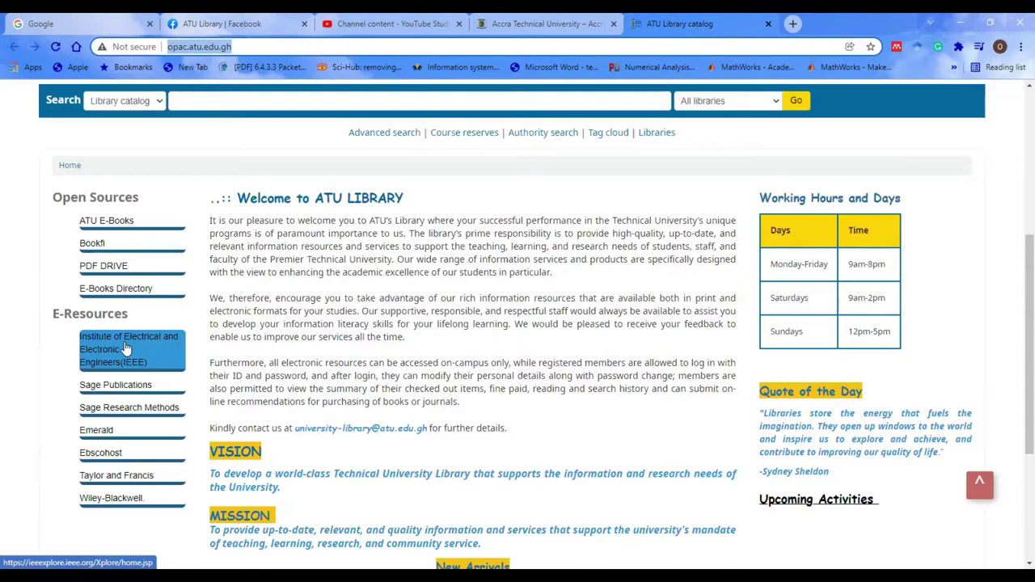
{"action": "scroll", "coordinate": [407, 466], "scroll_direction": "down", "scroll_amount": 2}
{"action": "scroll", "coordinate": [799, 232], "scroll_direction": "up", "scroll_amount": 1}
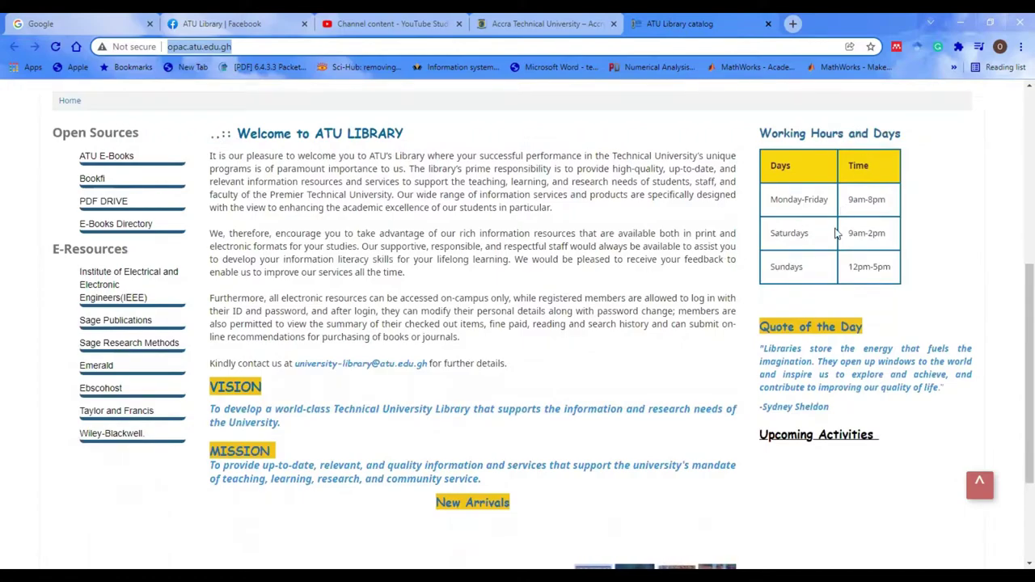
{"action": "scroll", "coordinate": [764, 404], "scroll_direction": "down", "scroll_amount": 1}
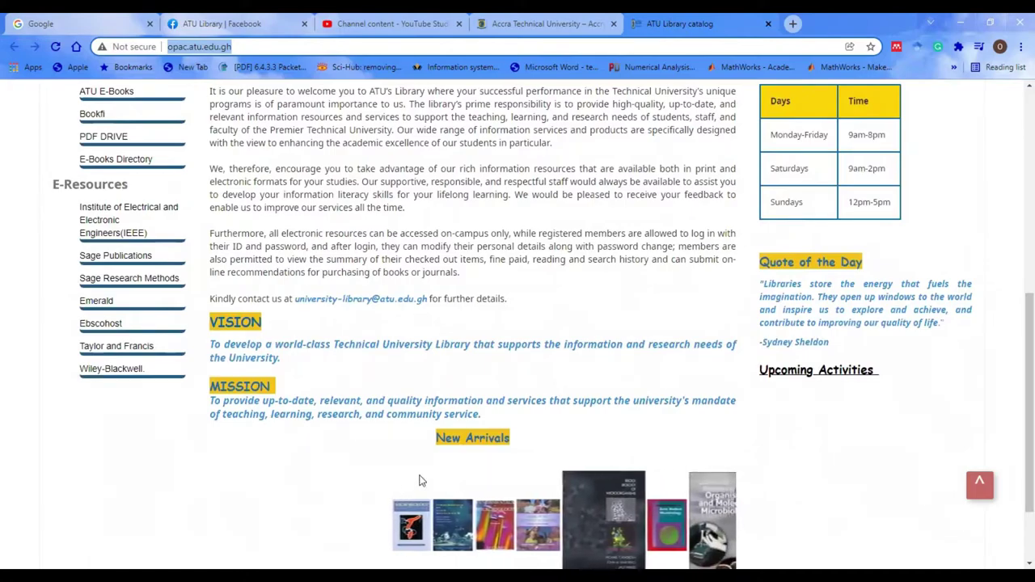
{"action": "scroll", "coordinate": [538, 467], "scroll_direction": "up", "scroll_amount": 2}
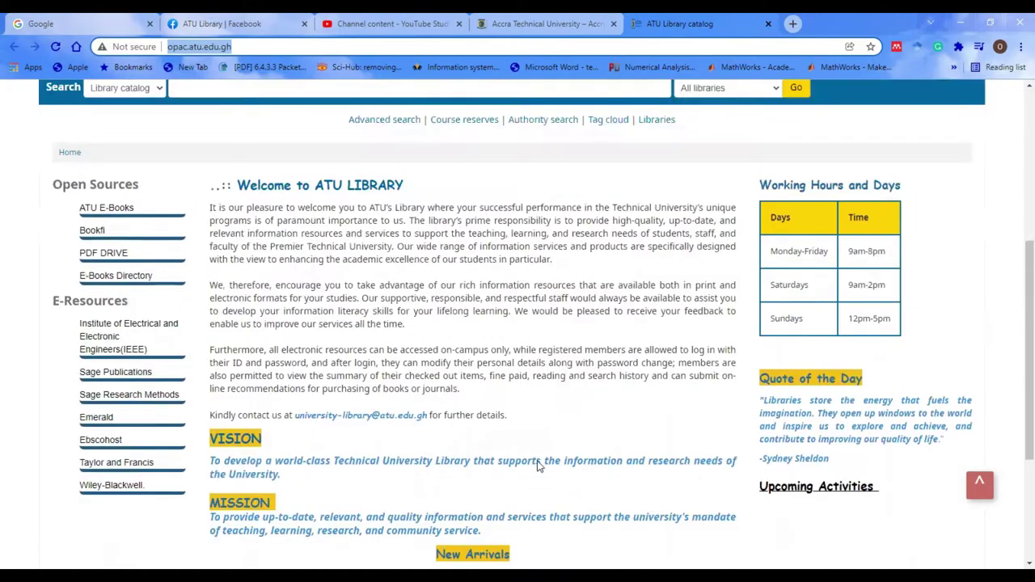
{"action": "scroll", "coordinate": [538, 468], "scroll_direction": "up", "scroll_amount": 2}
{"action": "left_click", "coordinate": [278, 230]}
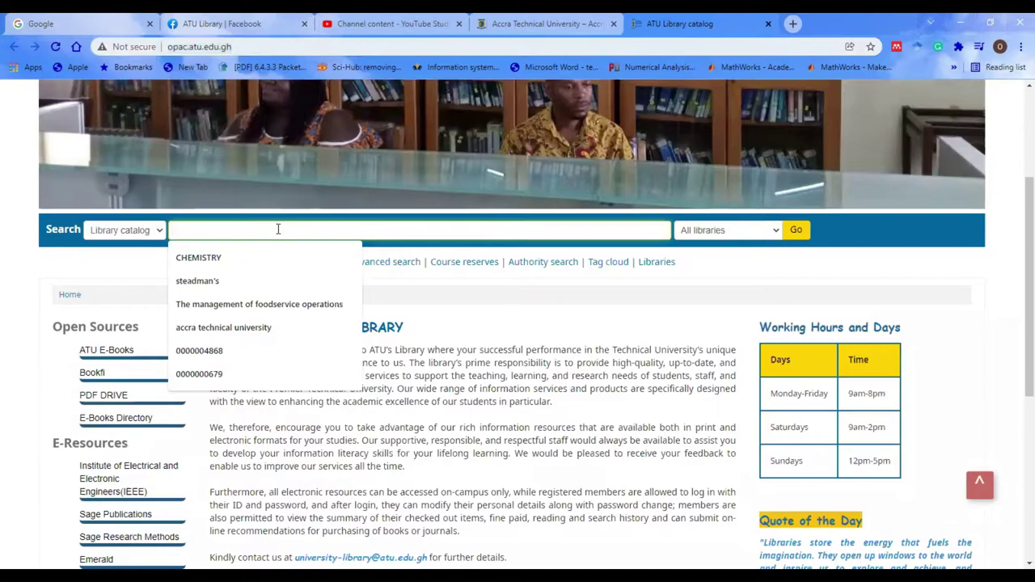
{"action": "left_click", "coordinate": [136, 272]}
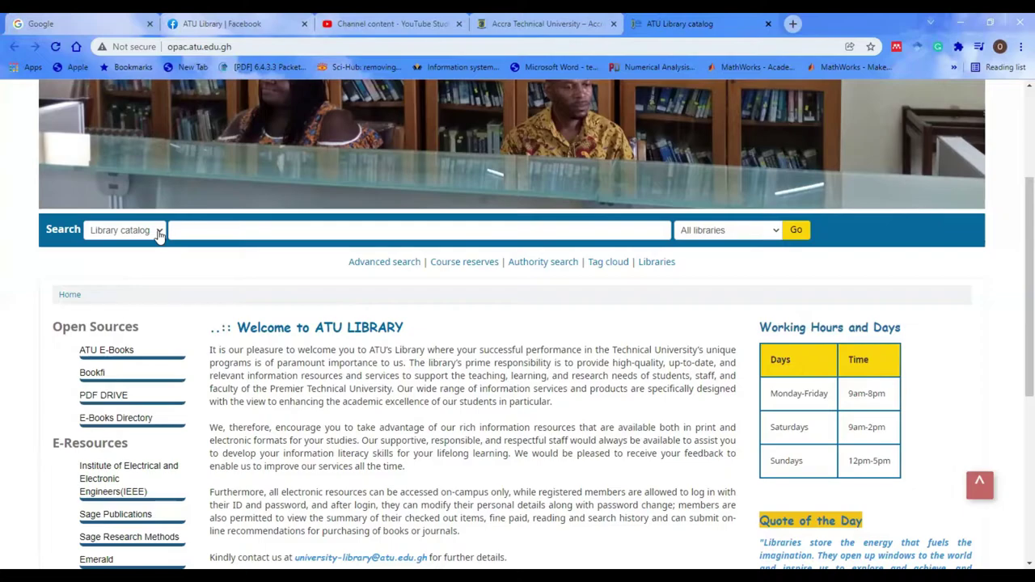
Switch the search type to Author and search for the suggested name 'Philip kotler'
{"action": "left_click", "coordinate": [160, 232]}
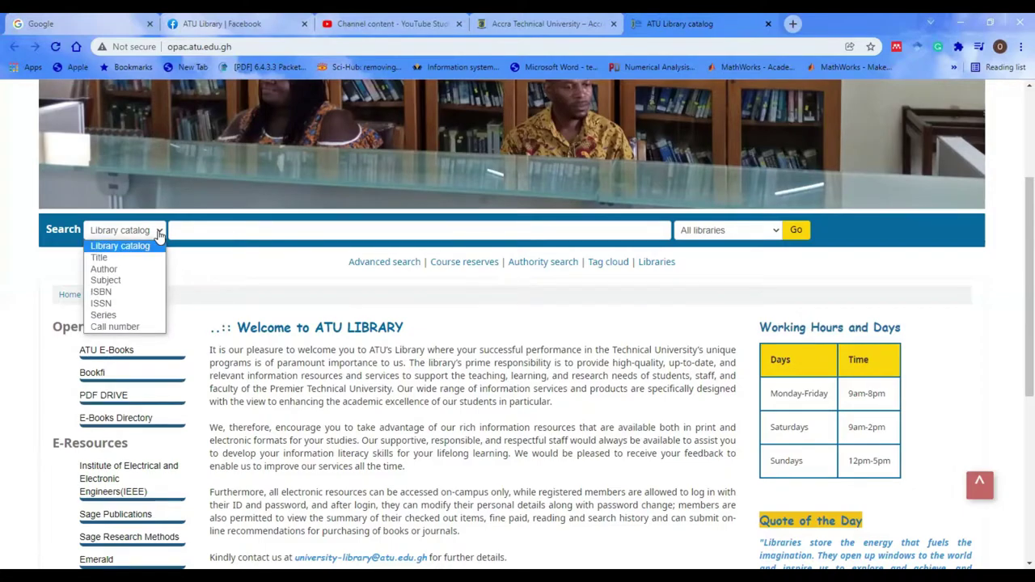
{"action": "left_click", "coordinate": [105, 268]}
{"action": "left_click", "coordinate": [199, 230]}
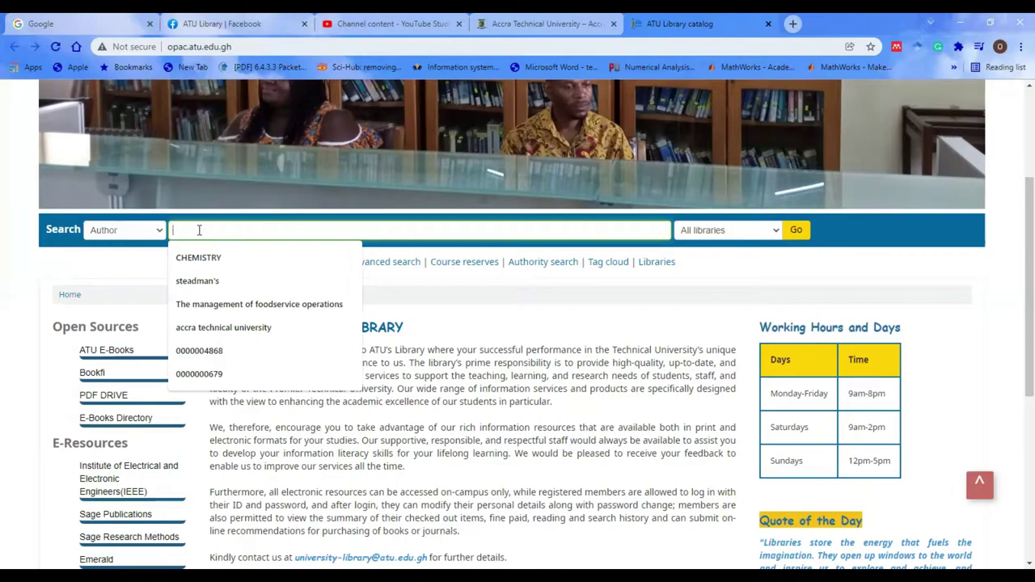
{"action": "type", "text": "P"}
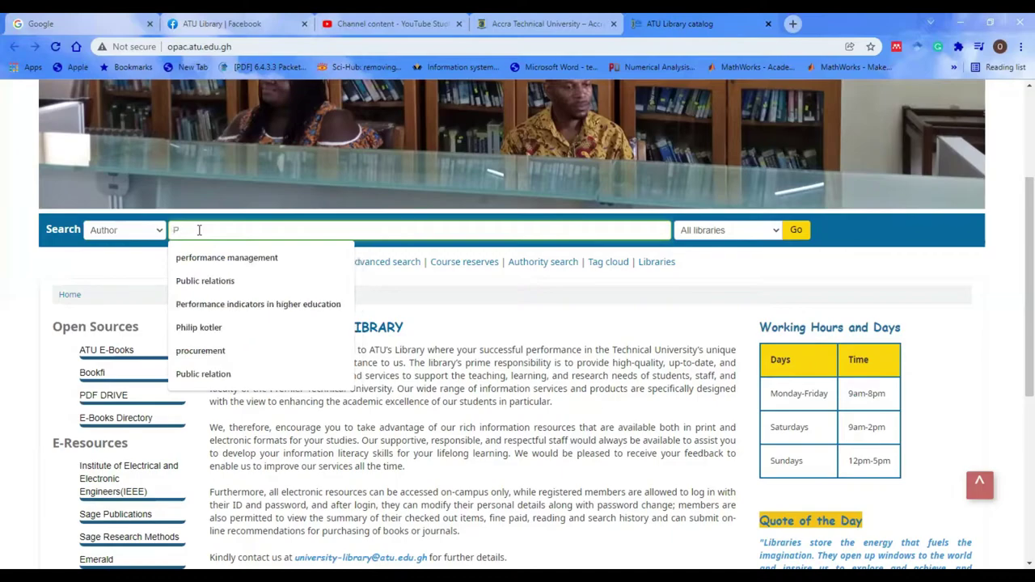
{"action": "type", "text": "hilip kotler"}
{"action": "left_click", "coordinate": [200, 253]}
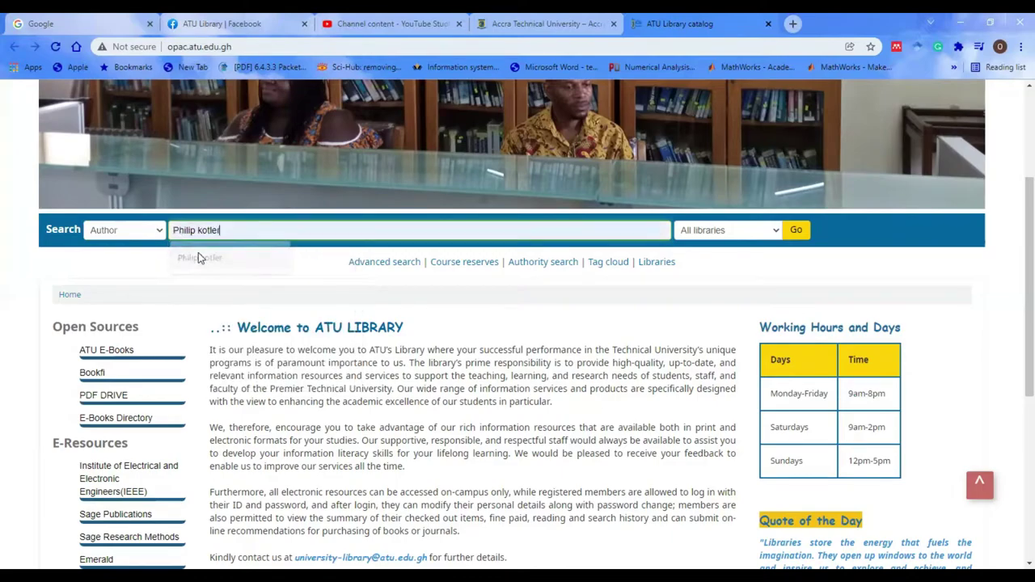
{"action": "left_click", "coordinate": [798, 234]}
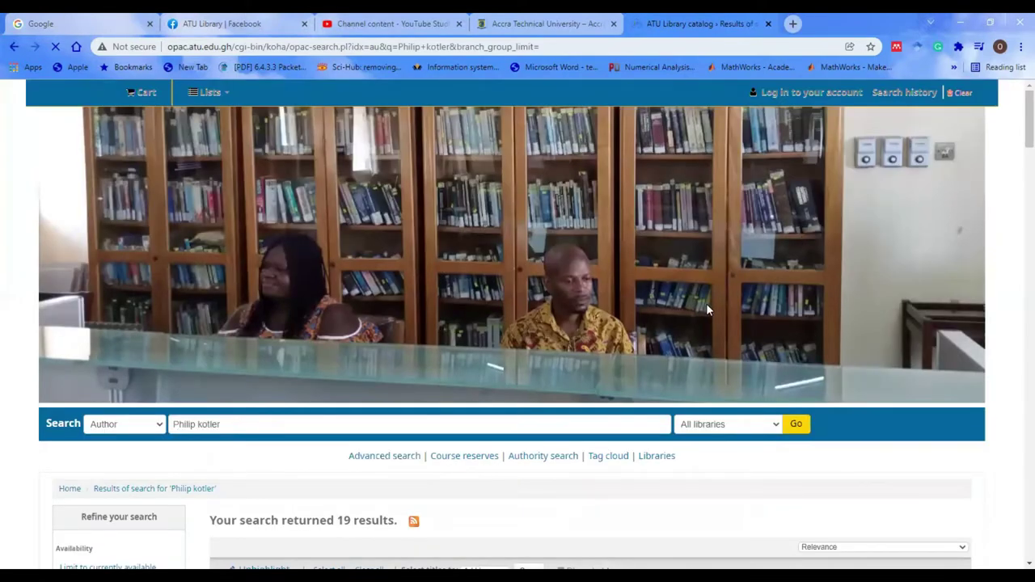
{"action": "scroll", "coordinate": [706, 303], "scroll_direction": "down", "scroll_amount": 4}
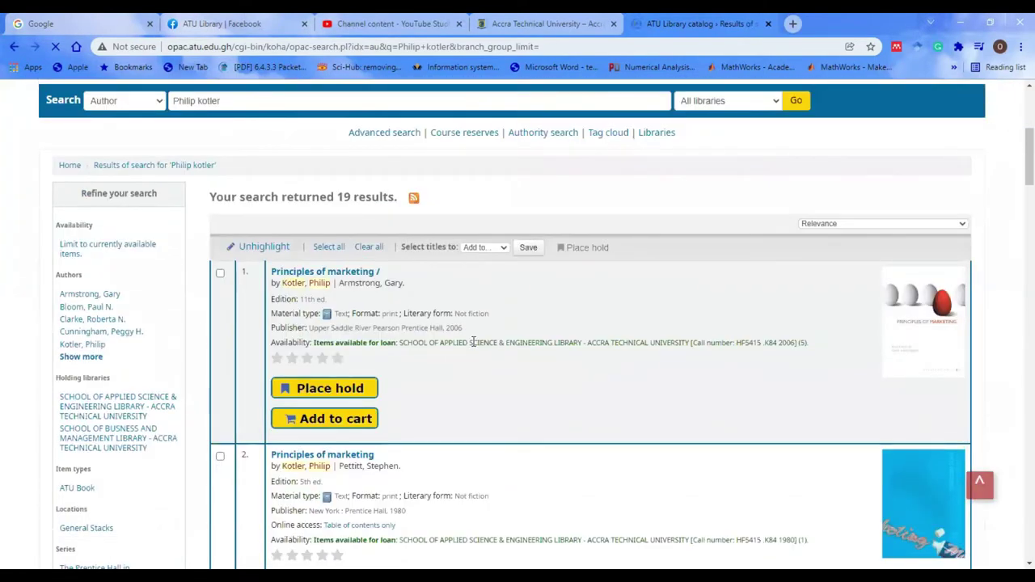
{"action": "scroll", "coordinate": [352, 277], "scroll_direction": "down", "scroll_amount": 3}
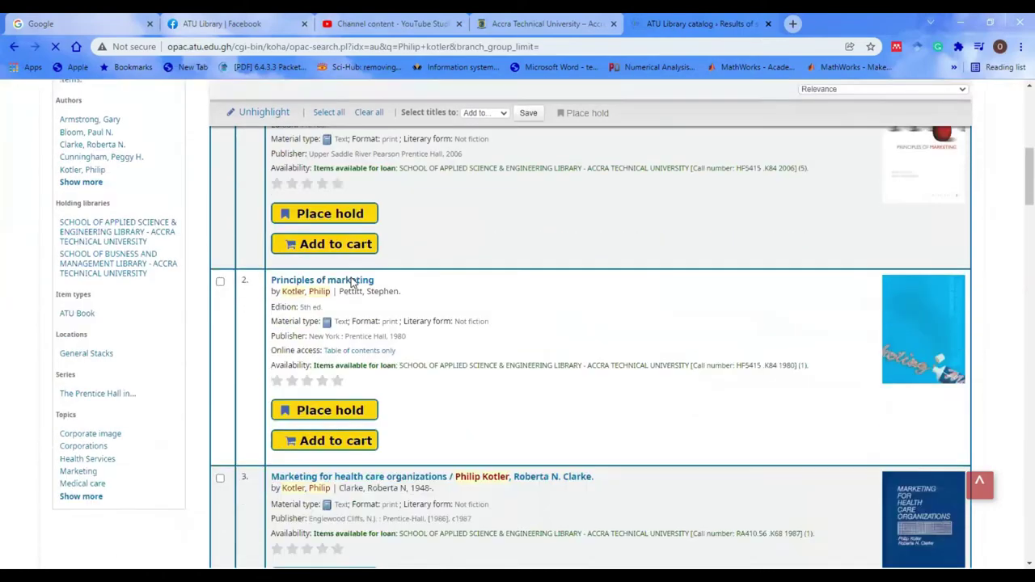
{"action": "scroll", "coordinate": [395, 325], "scroll_direction": "down", "scroll_amount": 6}
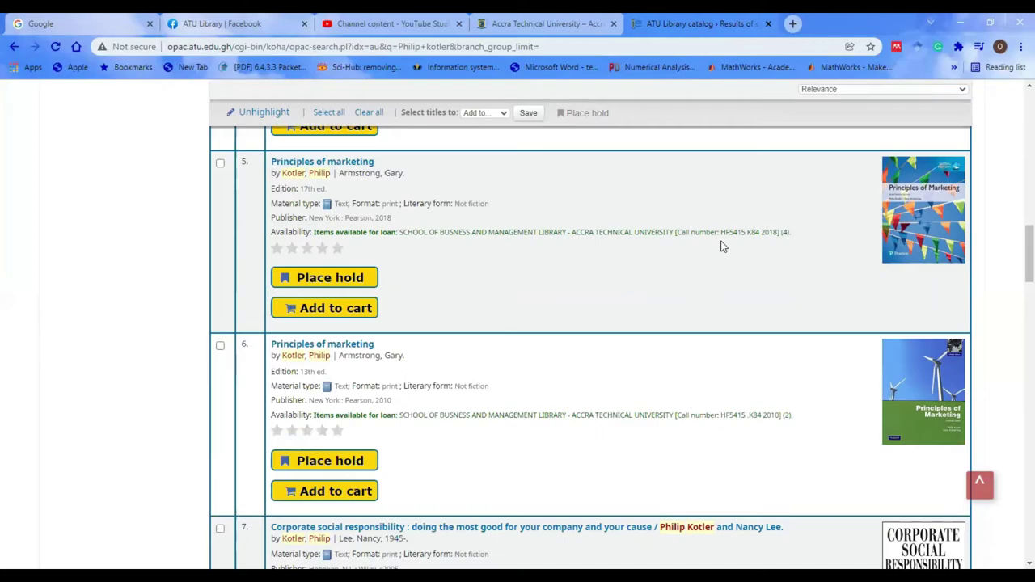
{"action": "scroll", "coordinate": [721, 245], "scroll_direction": "up", "scroll_amount": 12}
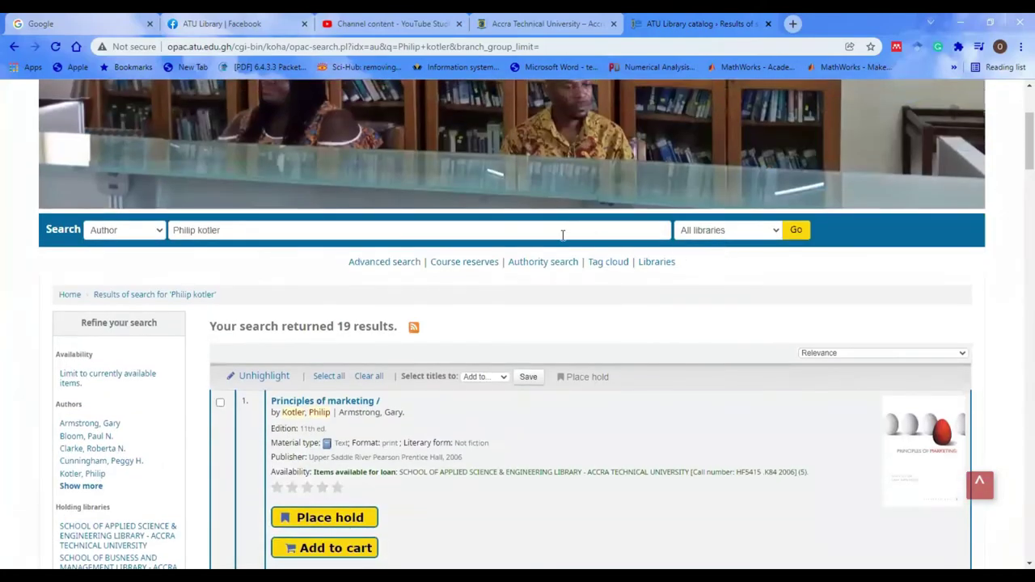
{"action": "left_click", "coordinate": [563, 235]}
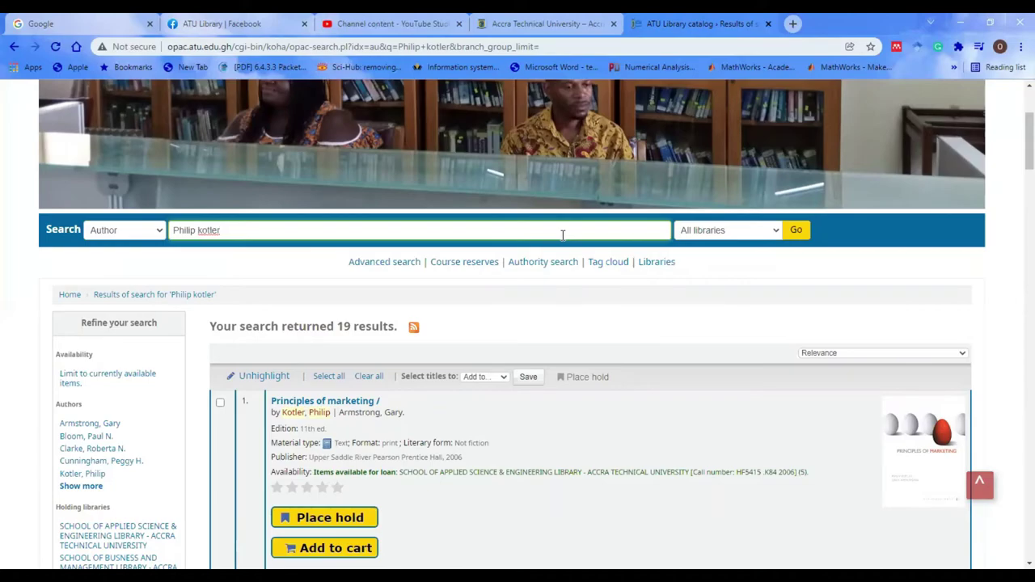
Clear the author text, switch the search type to Title, and search 'Principles of Marketing'
{"action": "key", "text": "BackSpace"}
{"action": "key", "text": "BackSpace"}
{"action": "key", "text": "BackSpace"}
{"action": "key", "text": "BackSpace"}
{"action": "key", "text": "BackSpace"}
{"action": "key", "text": "BackSpace"}
{"action": "key", "text": "BackSpace"}
{"action": "key", "text": "BackSpace"}
{"action": "key", "text": "BackSpace"}
{"action": "key", "text": "BackSpace"}
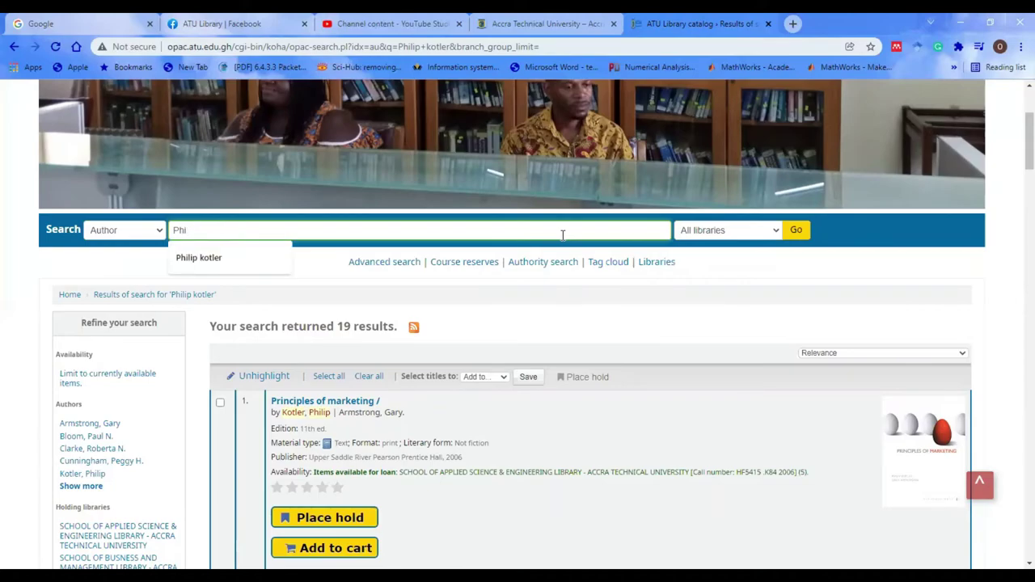
{"action": "key", "text": "BackSpace"}
{"action": "key", "text": "BackSpace"}
{"action": "key", "text": "BackSpace"}
{"action": "left_click", "coordinate": [161, 233]}
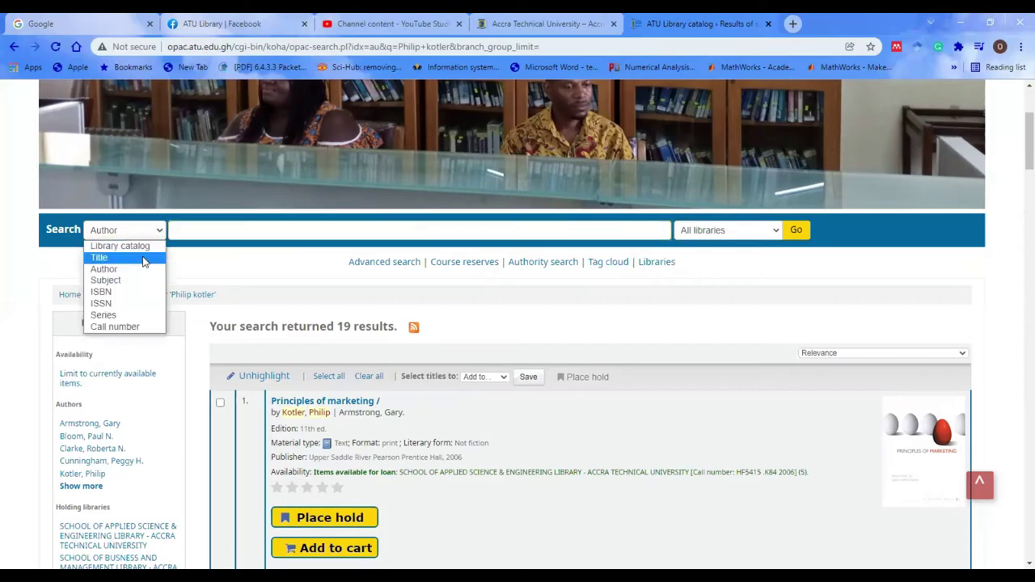
{"action": "left_click", "coordinate": [144, 257]}
{"action": "left_click", "coordinate": [219, 229]}
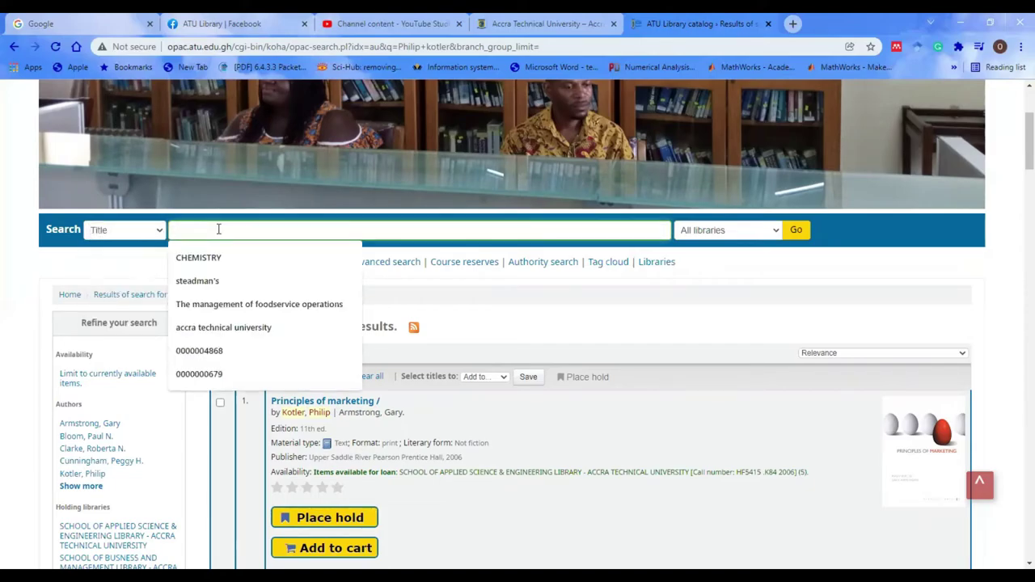
{"action": "type", "text": "P"}
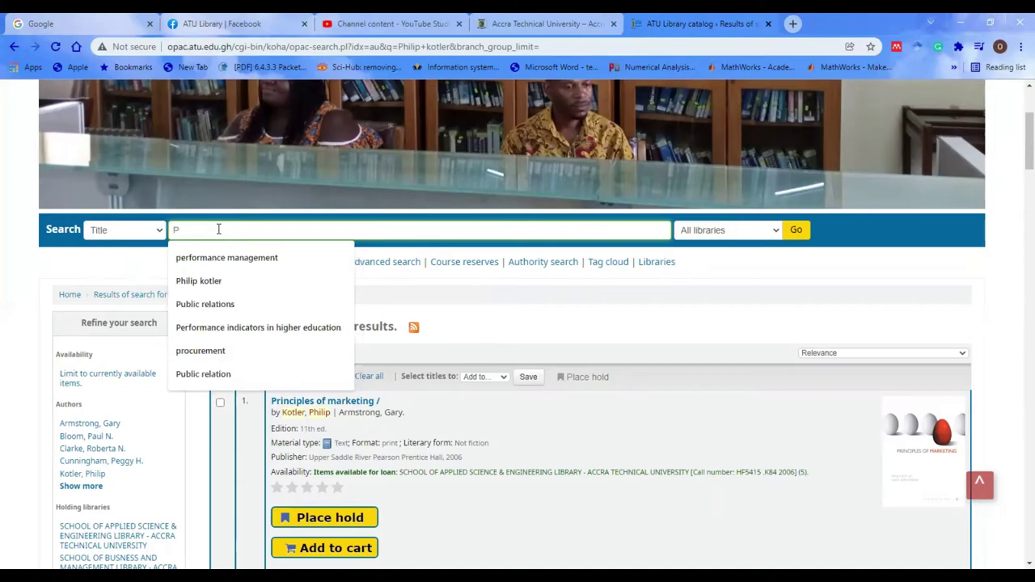
{"action": "type", "text": "rinciples of "}
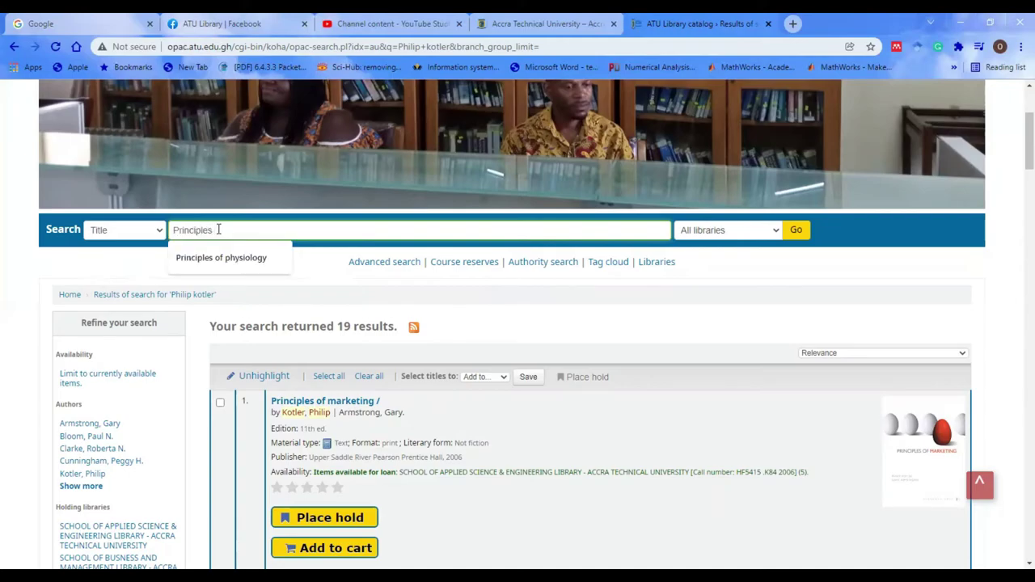
{"action": "type", "text": "Mar"}
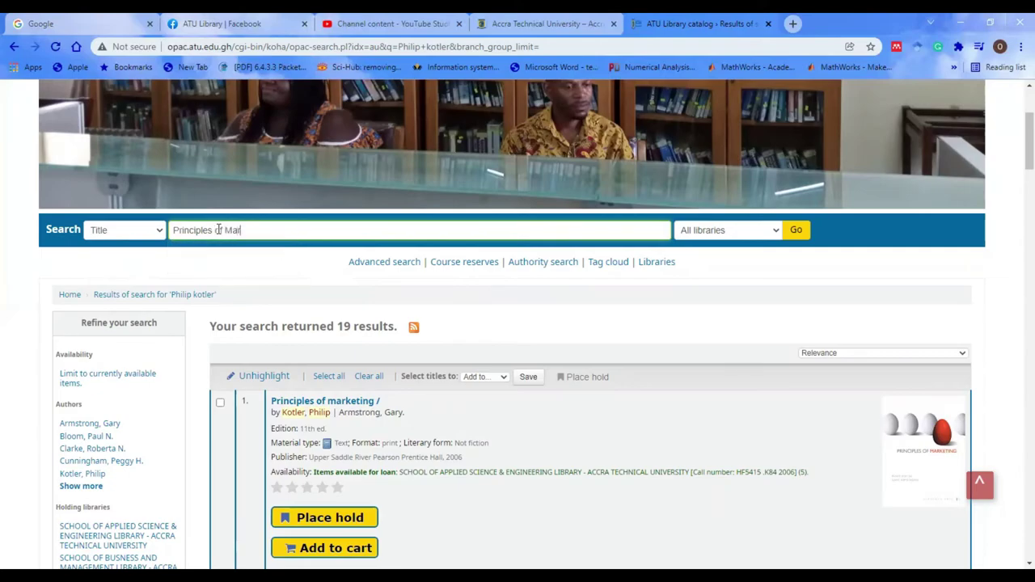
{"action": "type", "text": "keting"}
{"action": "key", "text": "Return"}
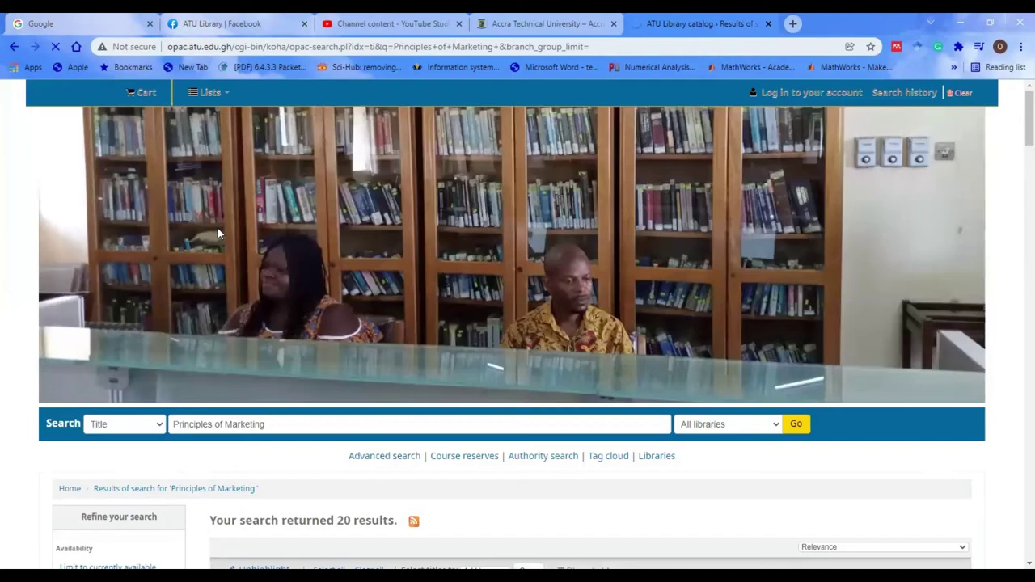
{"action": "scroll", "coordinate": [373, 304], "scroll_direction": "down", "scroll_amount": 3}
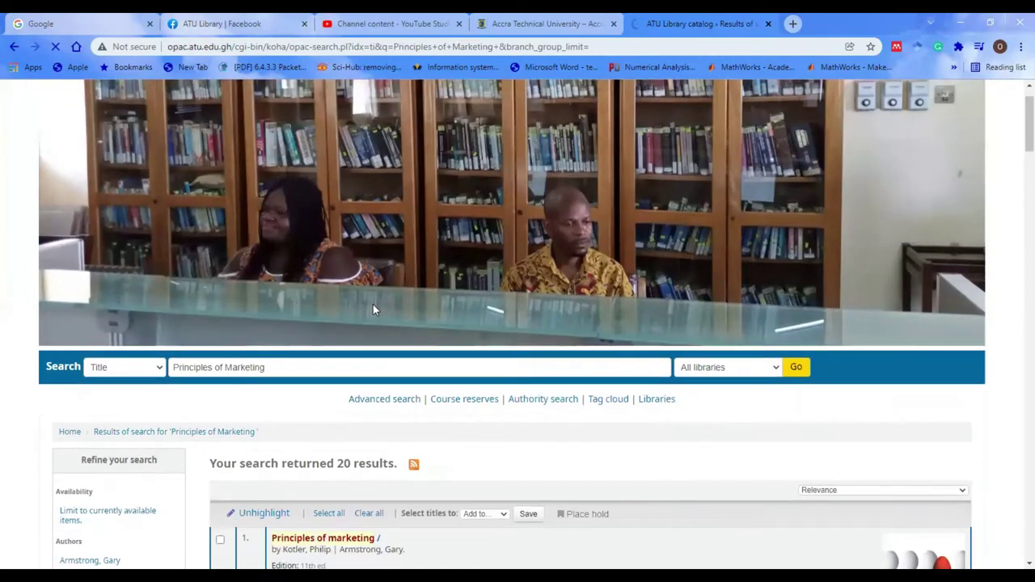
{"action": "scroll", "coordinate": [408, 324], "scroll_direction": "down", "scroll_amount": 2}
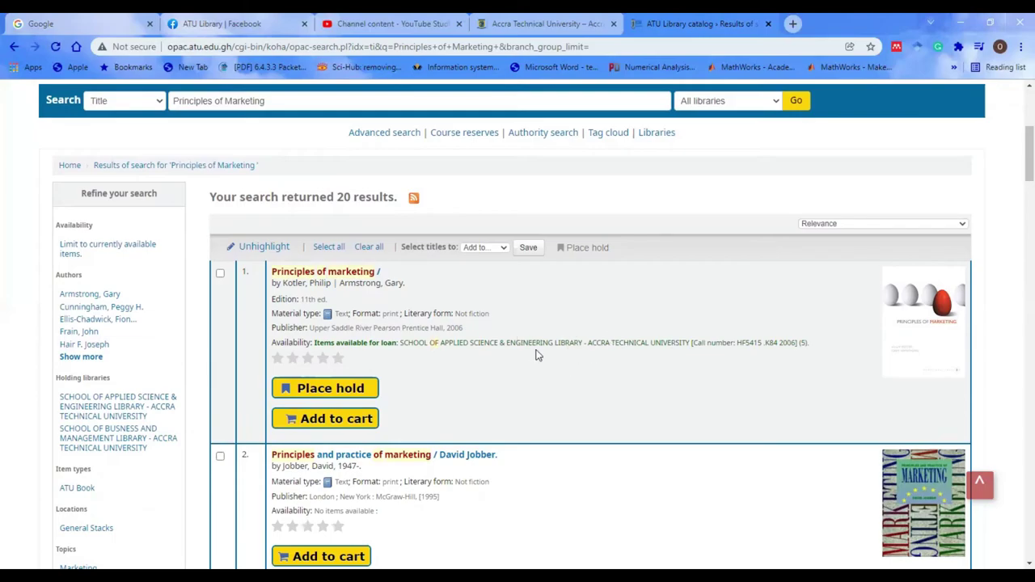
{"action": "scroll", "coordinate": [553, 404], "scroll_direction": "down", "scroll_amount": 6}
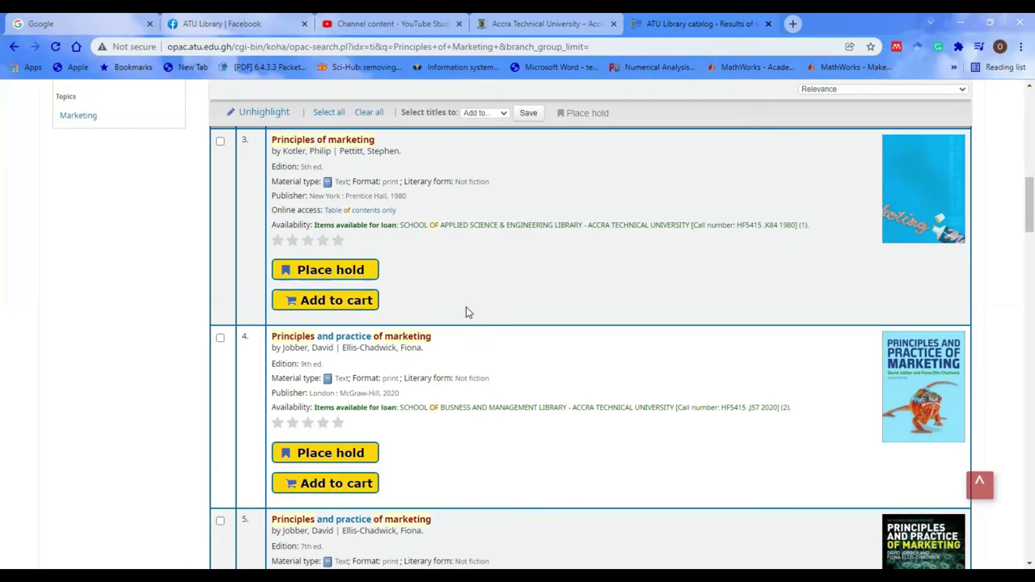
{"action": "scroll", "coordinate": [495, 443], "scroll_direction": "down", "scroll_amount": 5}
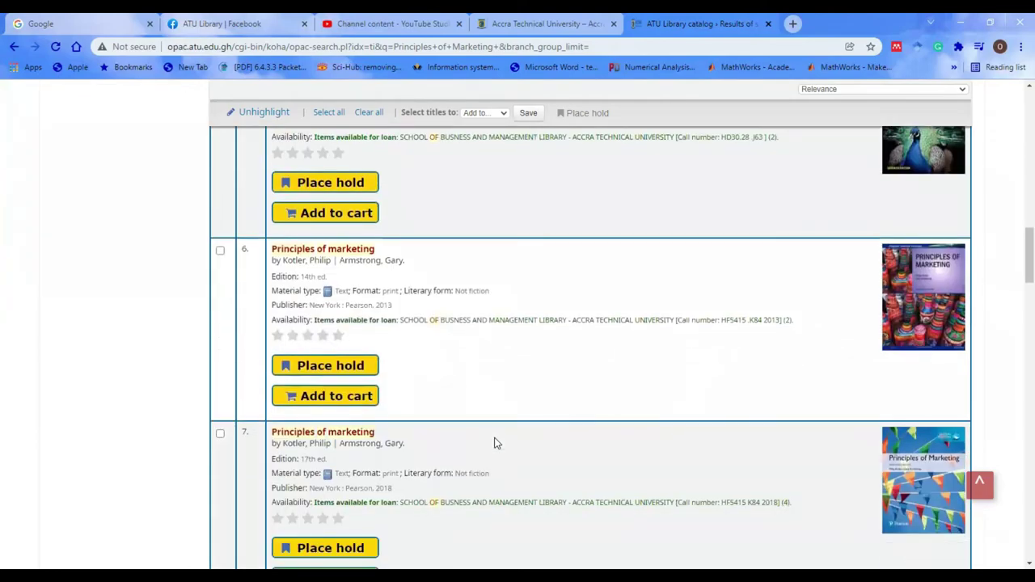
{"action": "scroll", "coordinate": [494, 442], "scroll_direction": "up", "scroll_amount": 14}
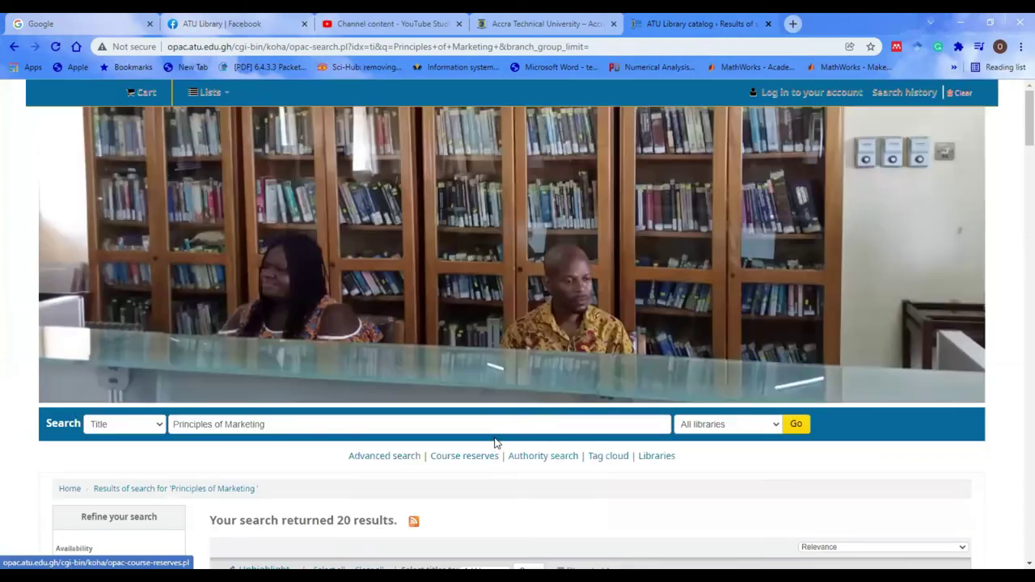